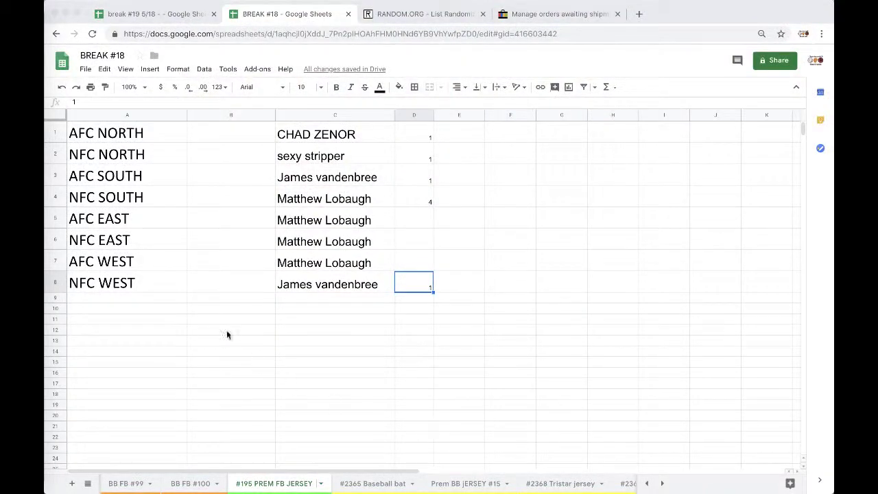
Step: Review the buyer names beside the divisions, then copy all of column C
{"action": "left_click", "coordinate": [327, 140]}
{"action": "left_click", "coordinate": [363, 148]}
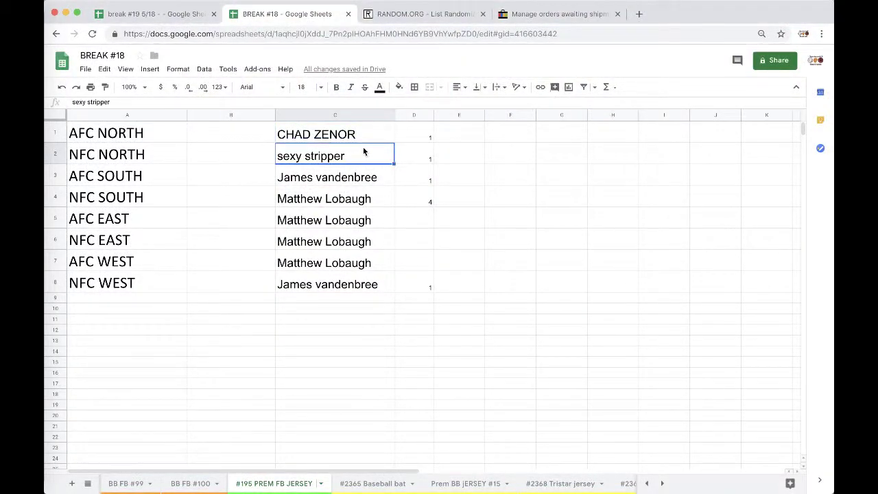
{"action": "left_click", "coordinate": [370, 178]}
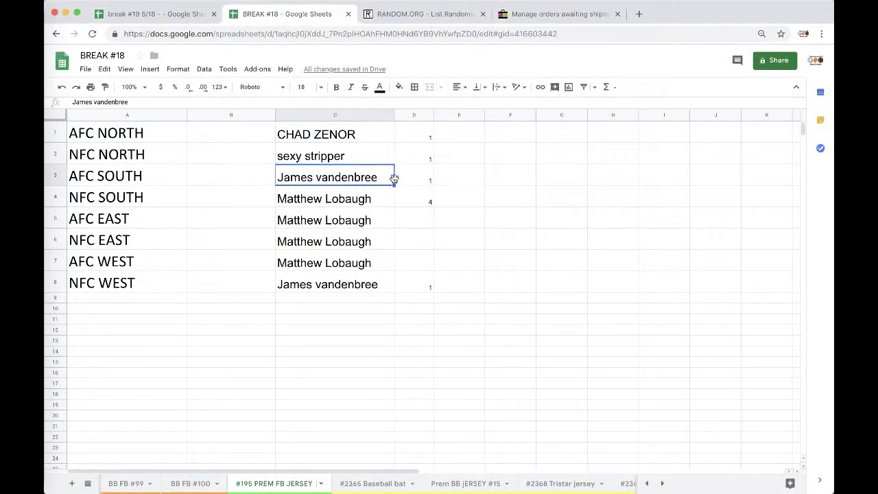
{"action": "left_click", "coordinate": [342, 115]}
{"action": "key", "text": "ctrl+c"}
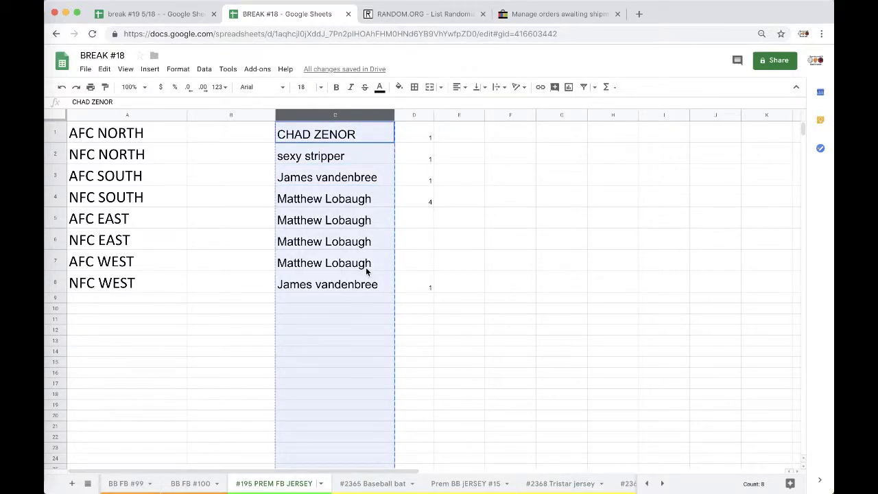
Step: Randomize the eight buyer names five times in RANDOM.ORG's List Randomizer and select the result
{"action": "left_click", "coordinate": [411, 18]}
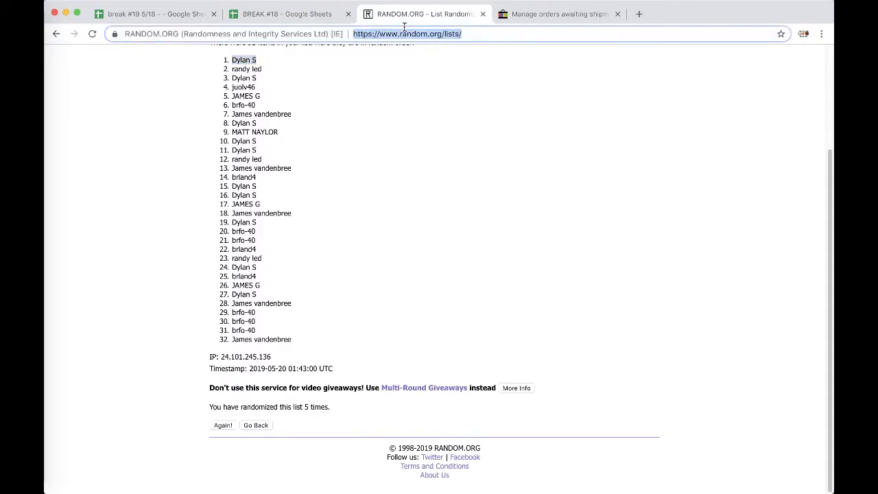
{"action": "key", "text": "Return"}
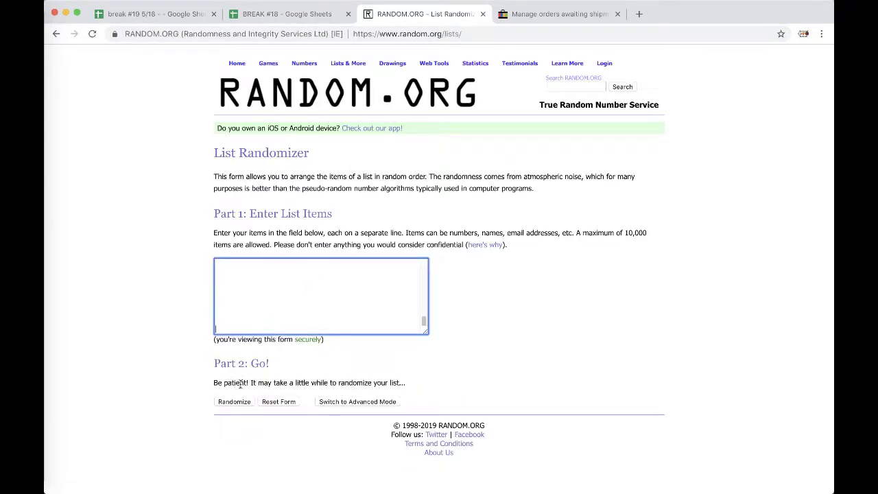
{"action": "left_click", "coordinate": [231, 401]}
{"action": "left_click", "coordinate": [224, 324]}
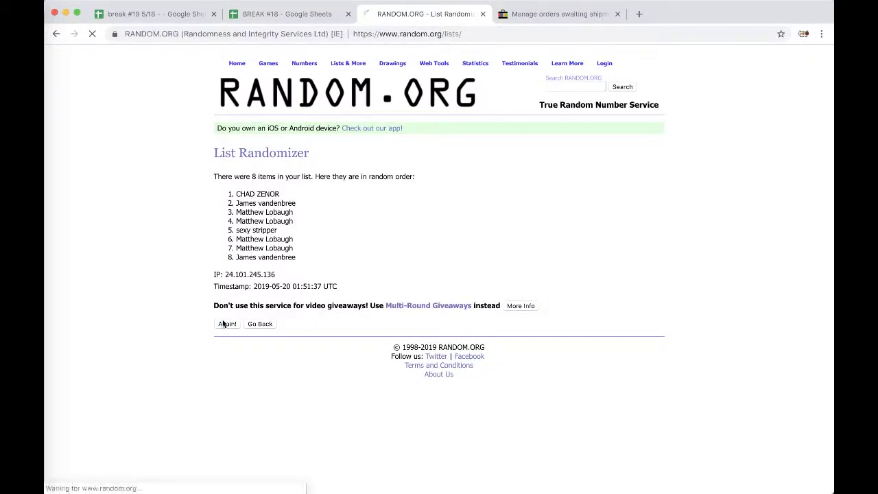
{"action": "left_click", "coordinate": [227, 343]}
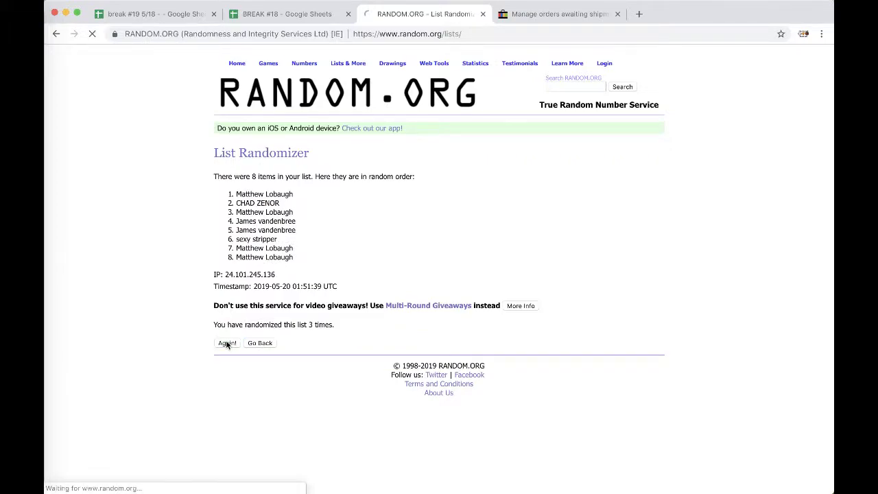
{"action": "left_click", "coordinate": [227, 343]}
{"action": "left_click_drag", "start_coordinate": [233, 193], "coordinate": [348, 274]}
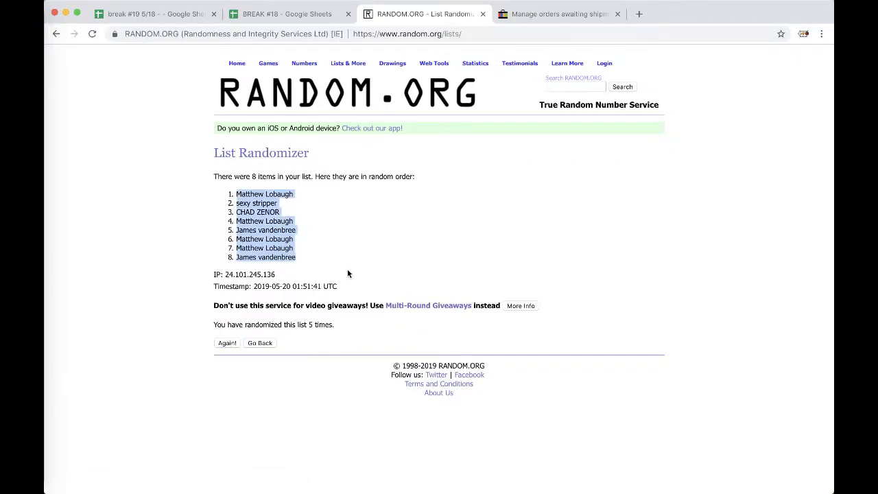
Step: Paste the shuffled names into B1 of BREAK #18 at font size 18, autofitting column B
{"action": "left_click", "coordinate": [284, 14]}
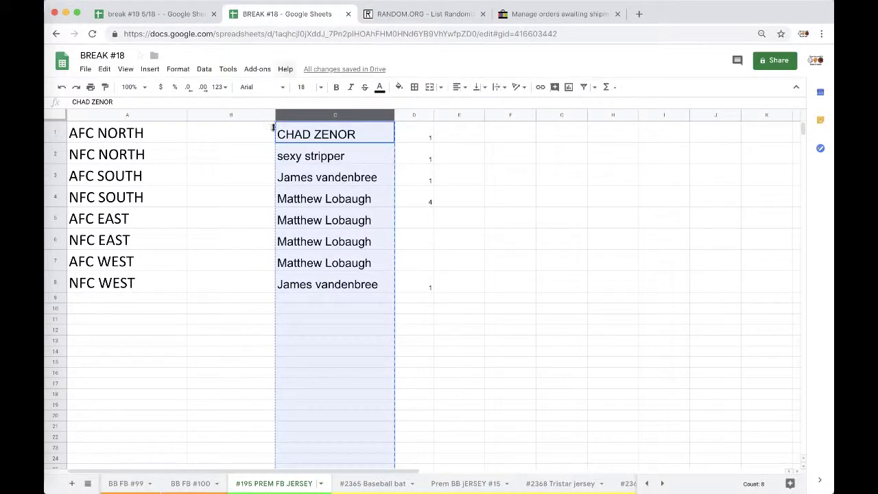
{"action": "left_click", "coordinate": [235, 133]}
{"action": "key", "text": "ctrl+v"}
{"action": "left_click", "coordinate": [302, 87]}
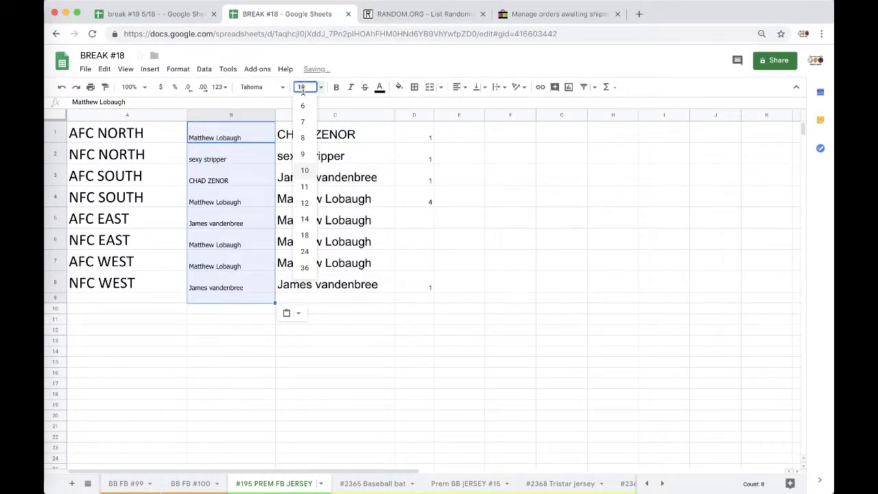
{"action": "left_click", "coordinate": [305, 235]}
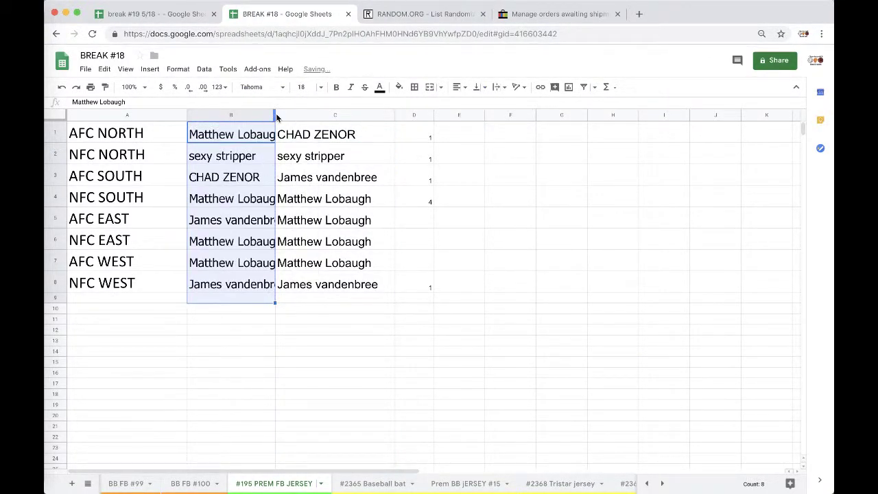
{"action": "double_click", "coordinate": [275, 115]}
Step: Check the new buyer names in B2 through B8 against their divisions
{"action": "left_click", "coordinate": [255, 165]}
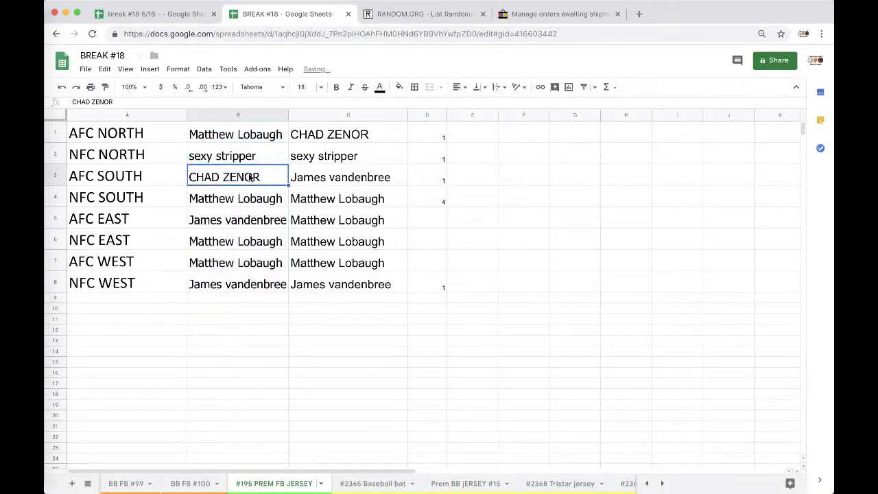
{"action": "left_click", "coordinate": [236, 198]}
{"action": "left_click", "coordinate": [235, 219]}
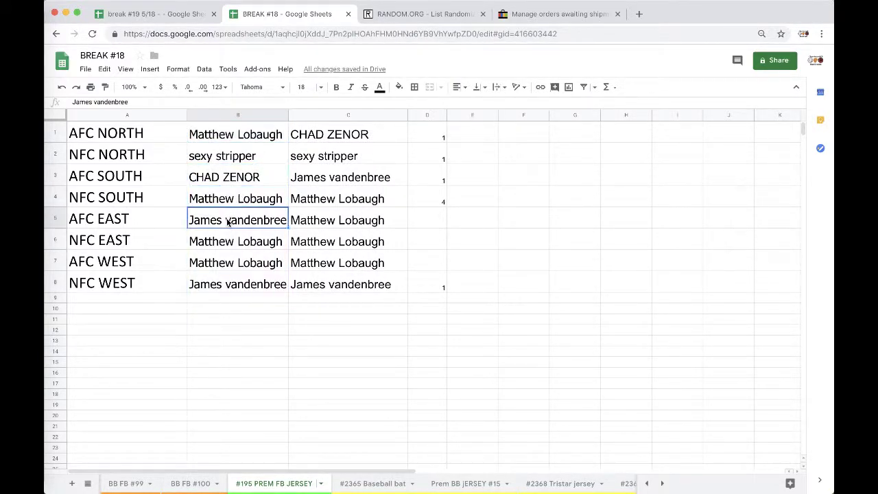
{"action": "left_click", "coordinate": [242, 241]}
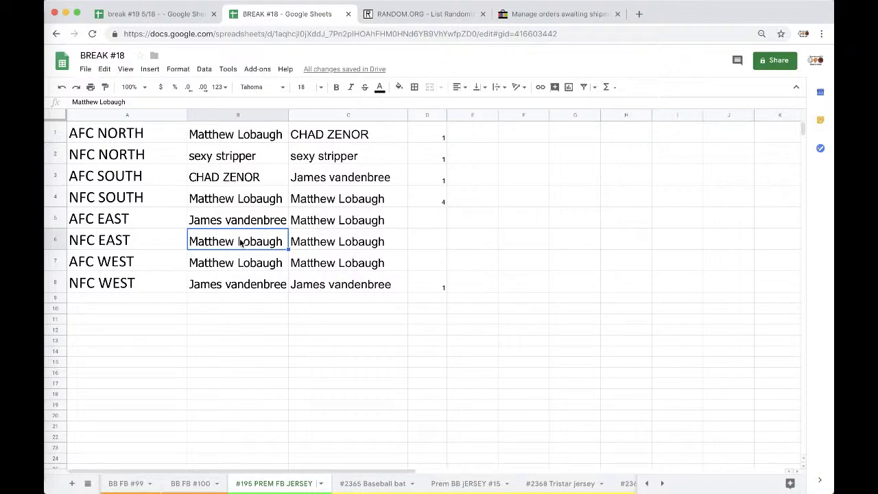
{"action": "left_click", "coordinate": [232, 265]}
{"action": "left_click", "coordinate": [218, 285]}
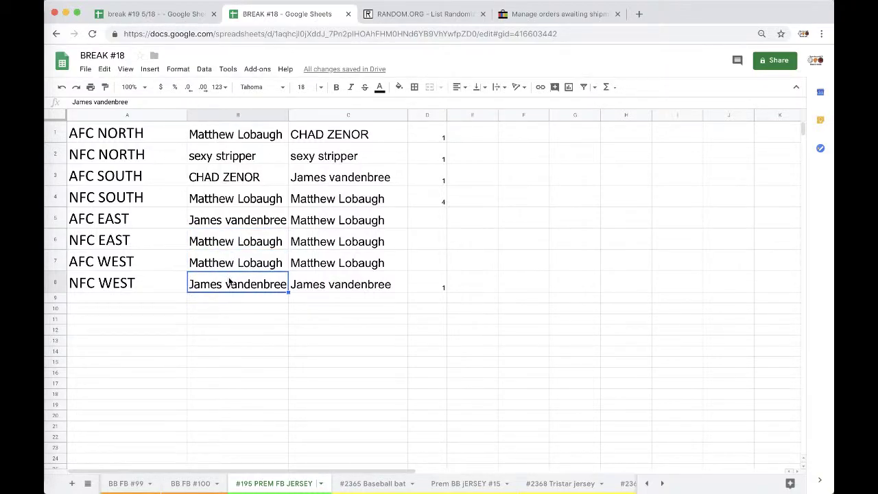
{"action": "scroll", "coordinate": [423, 483], "scroll_direction": "right", "scroll_amount": 2}
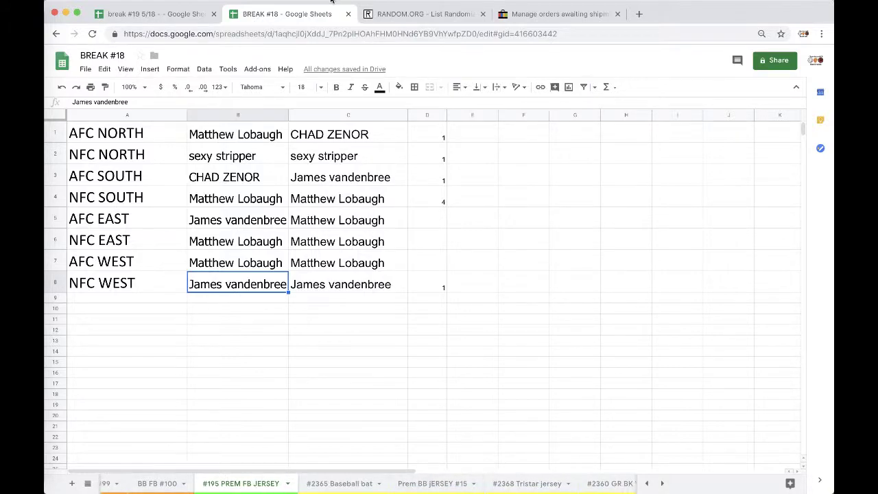
{"action": "left_click", "coordinate": [175, 11]}
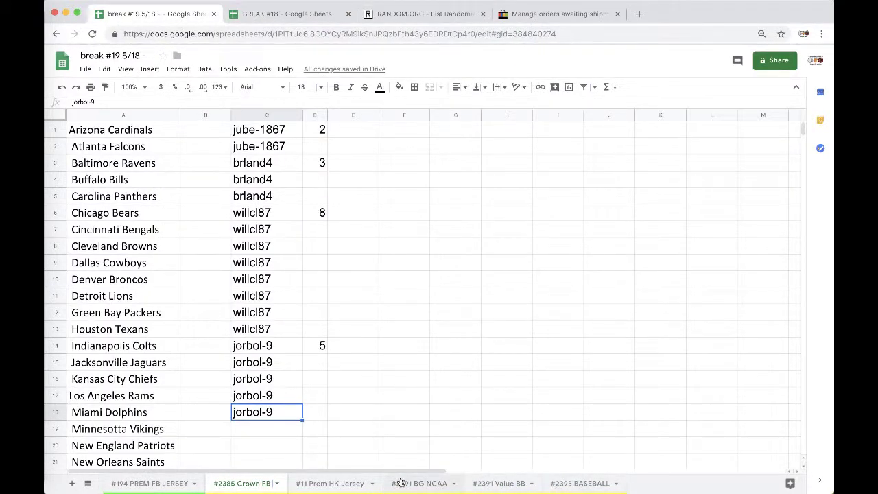
{"action": "left_click", "coordinate": [252, 429]}
{"action": "type", "text": "MAT"}
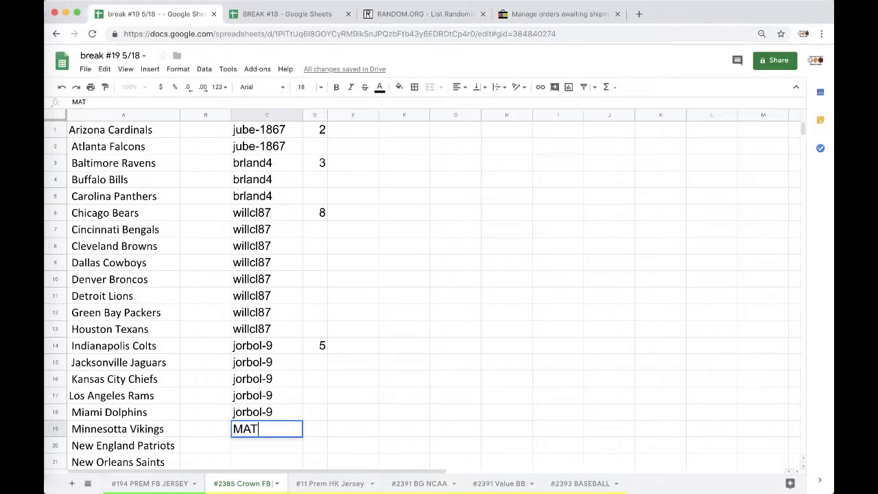
{"action": "type", "text": "T NAYLOR"}
{"action": "left_click", "coordinate": [350, 378]}
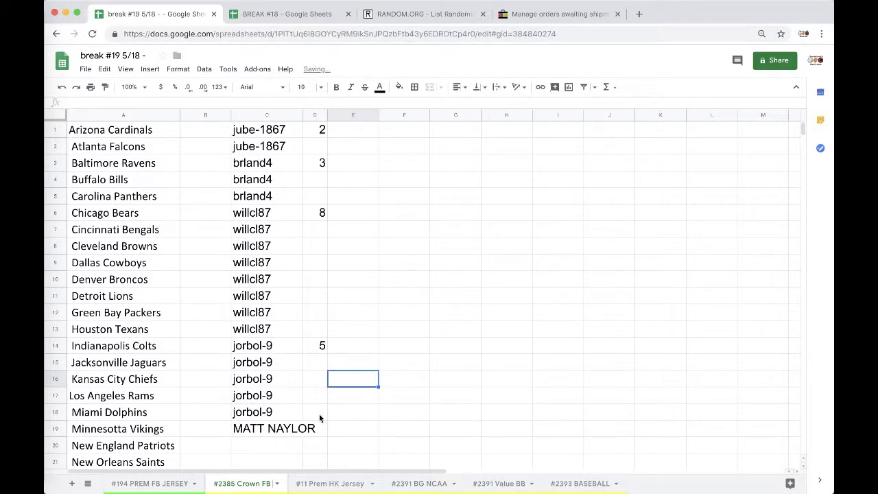
{"action": "left_click", "coordinate": [317, 428]}
{"action": "type", "text": "1"}
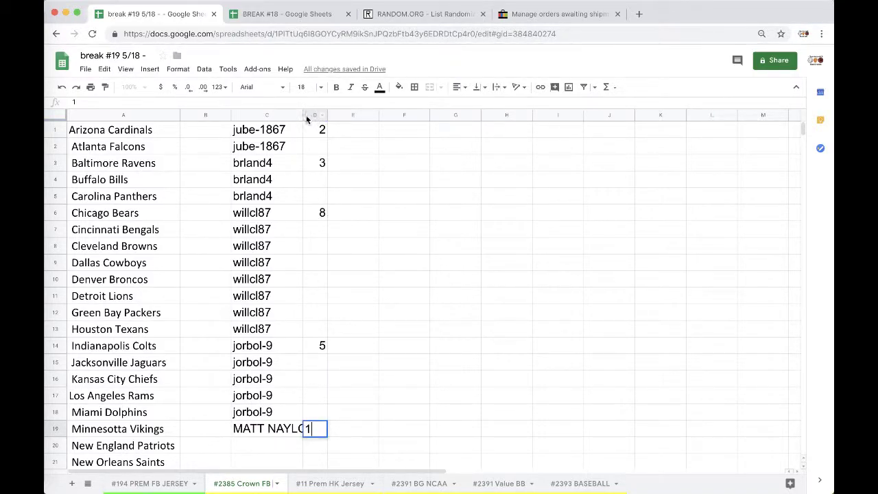
{"action": "left_click_drag", "start_coordinate": [303, 115], "coordinate": [317, 115]}
{"action": "left_click", "coordinate": [288, 435]}
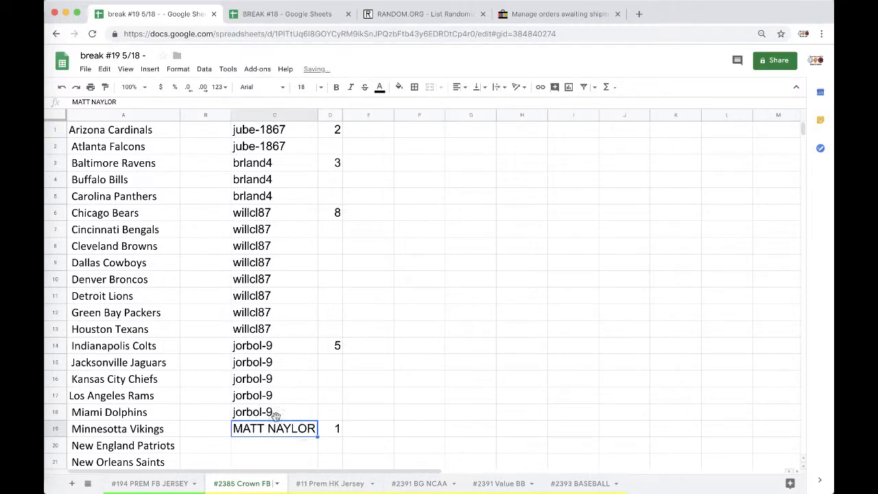
{"action": "left_click", "coordinate": [398, 86]}
{"action": "left_click", "coordinate": [431, 134]}
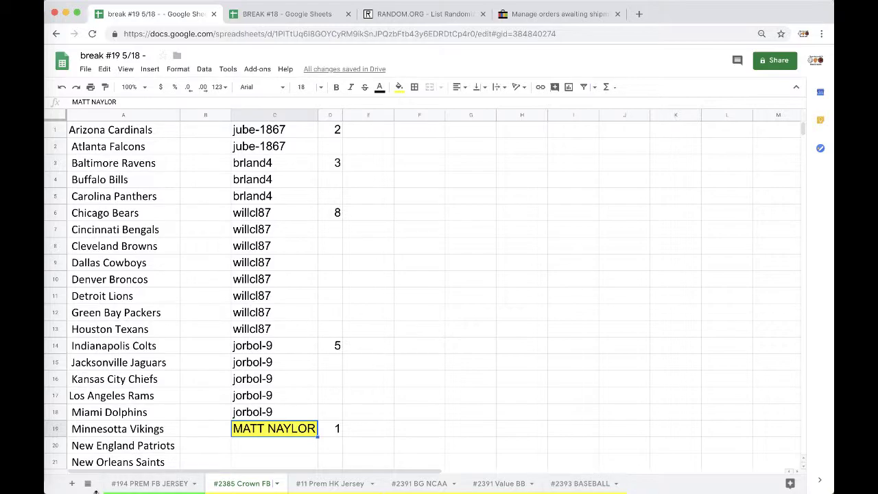
Step: Show the #194 PREM FB JERSEY division sheet
{"action": "left_click", "coordinate": [150, 483]}
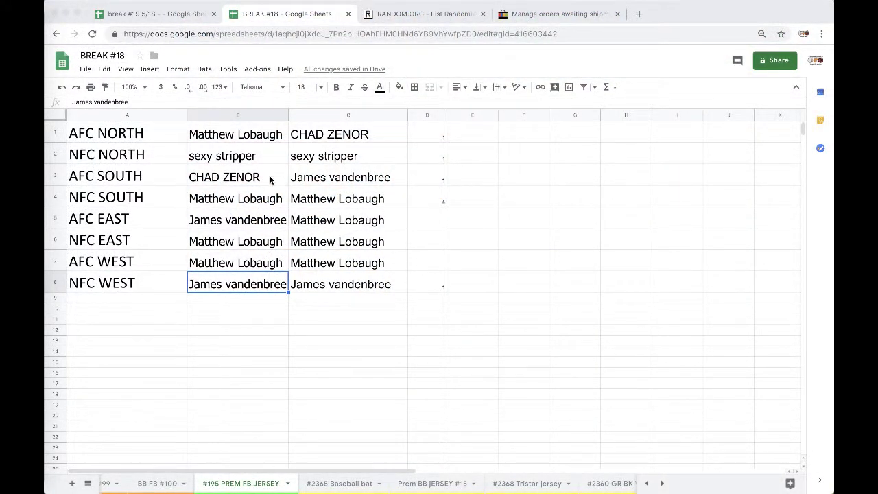
{"action": "left_click", "coordinate": [254, 135]}
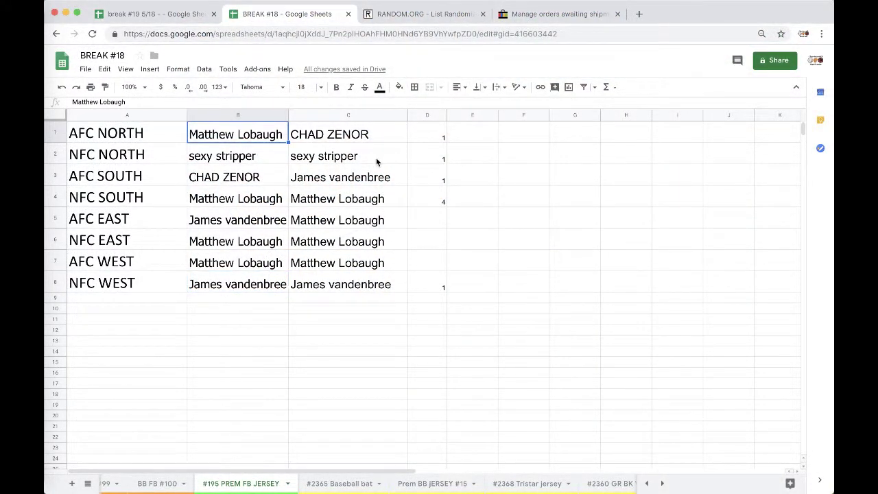
{"action": "left_click", "coordinate": [398, 87]}
{"action": "left_click", "coordinate": [425, 136]}
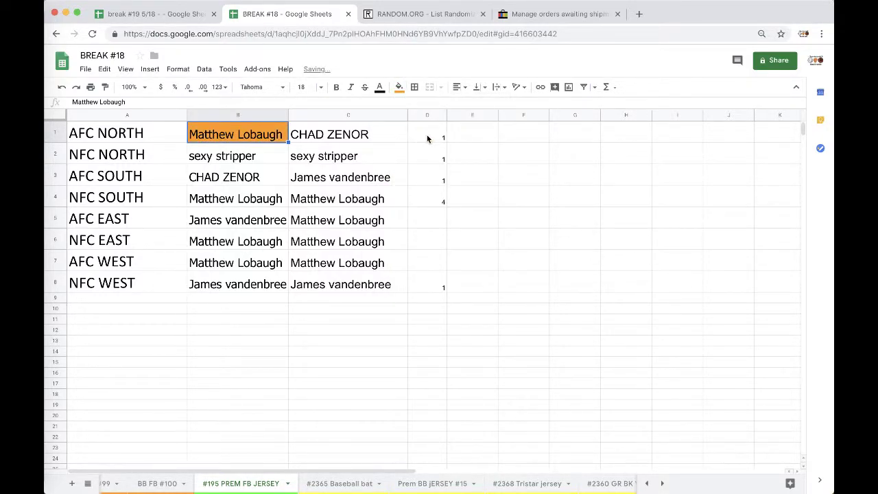
{"action": "left_click", "coordinate": [348, 115]}
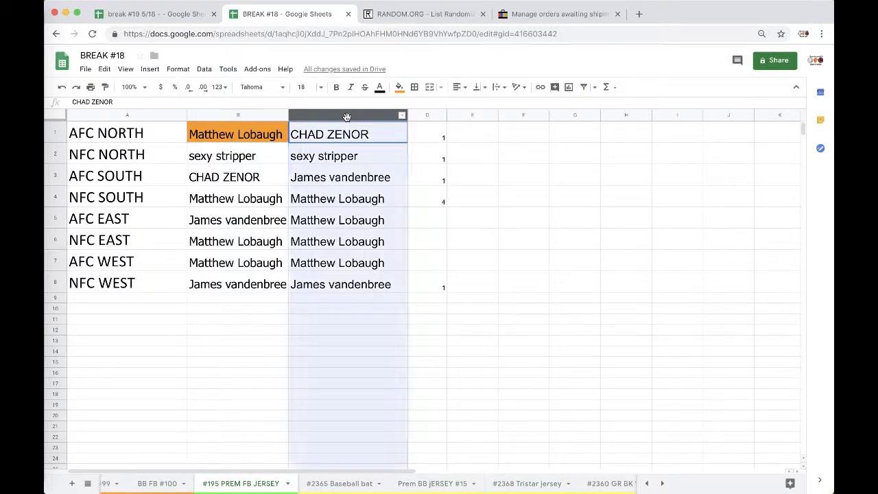
{"action": "left_click", "coordinate": [411, 15]}
{"action": "left_click", "coordinate": [434, 37]}
{"action": "key", "text": "Return"}
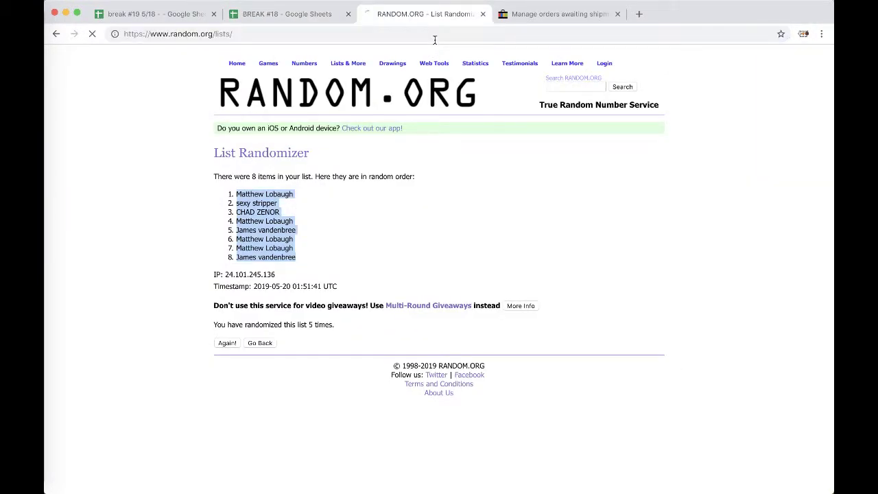
{"action": "left_click", "coordinate": [307, 270]}
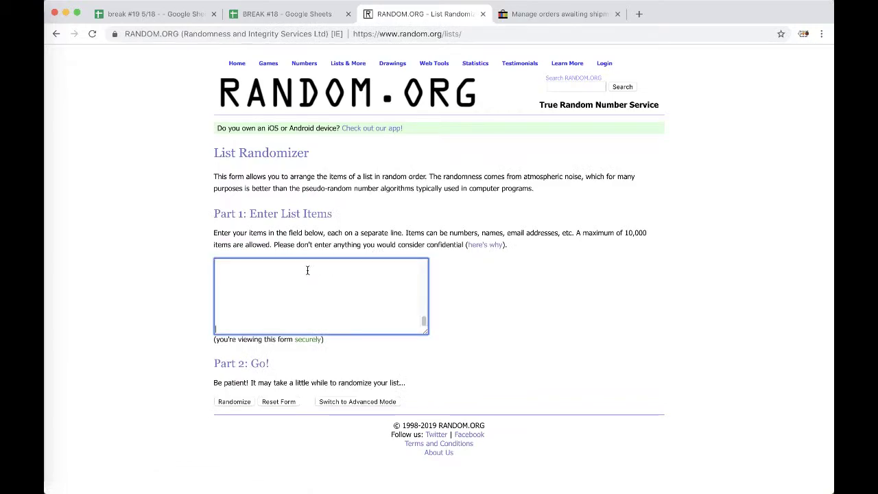
{"action": "left_click", "coordinate": [229, 402]}
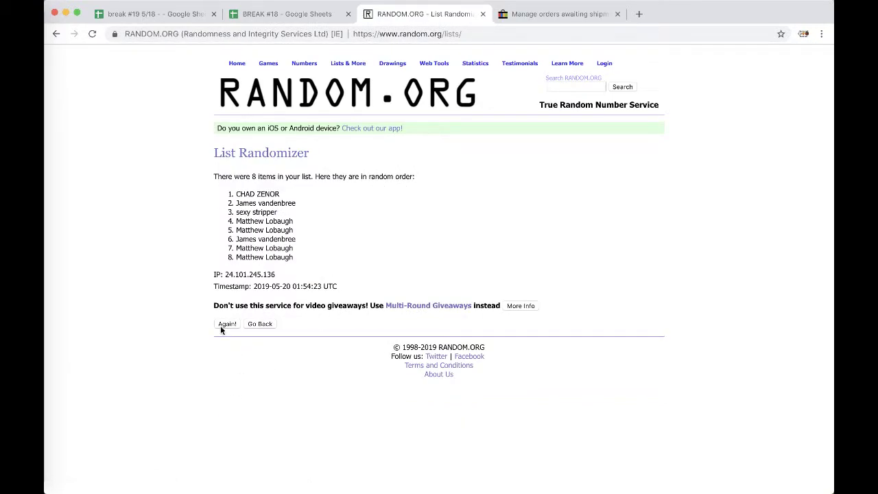
{"action": "left_click", "coordinate": [221, 323]}
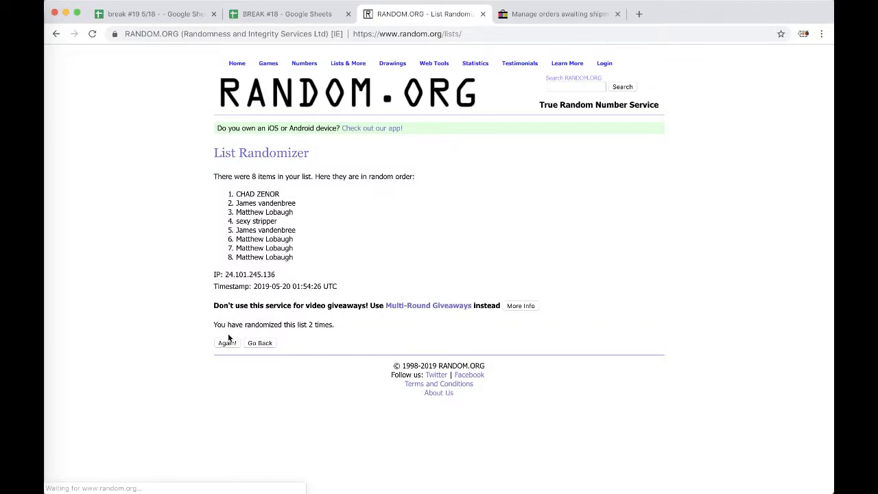
{"action": "left_click", "coordinate": [227, 343]}
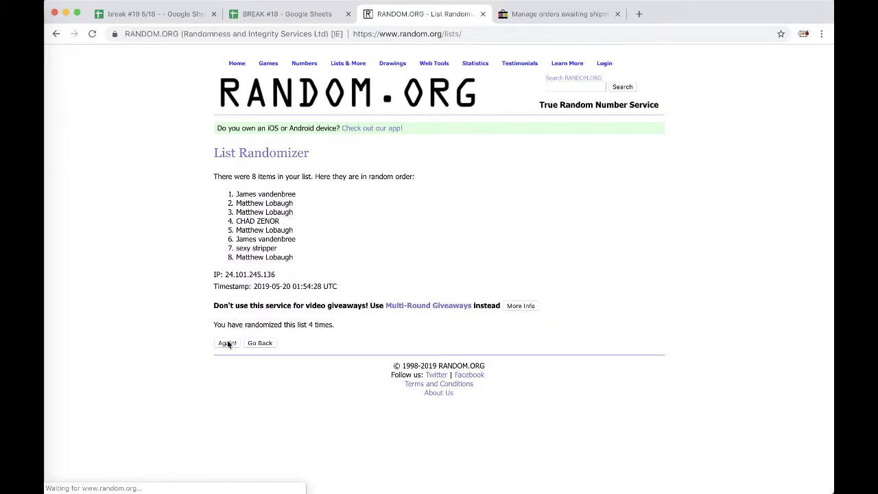
{"action": "left_click", "coordinate": [227, 343]}
{"action": "left_click_drag", "start_coordinate": [236, 194], "coordinate": [294, 194]}
{"action": "key", "text": "ctrl+c"}
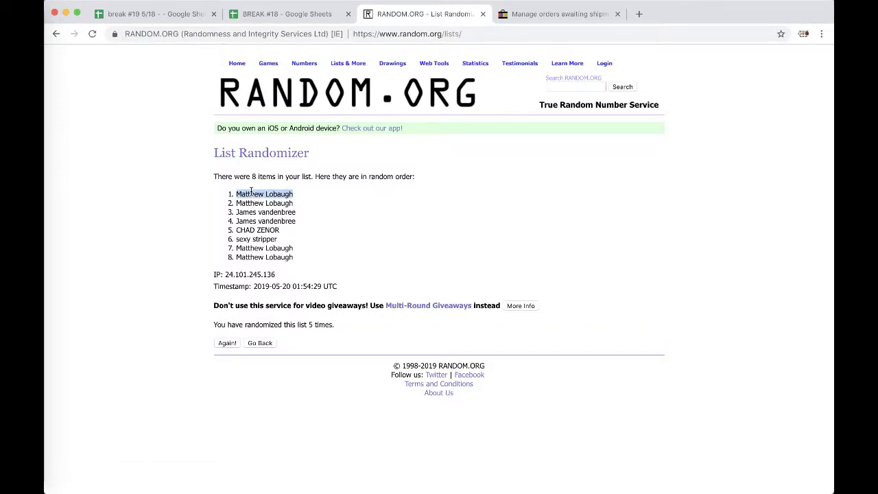
{"action": "left_click", "coordinate": [288, 15]}
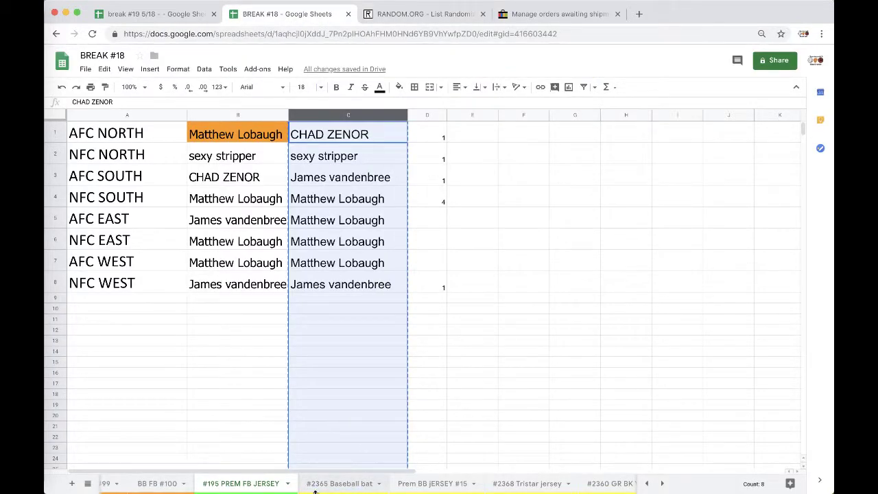
{"action": "scroll", "coordinate": [322, 483], "scroll_direction": "left", "scroll_amount": 3}
{"action": "left_click", "coordinate": [288, 483]}
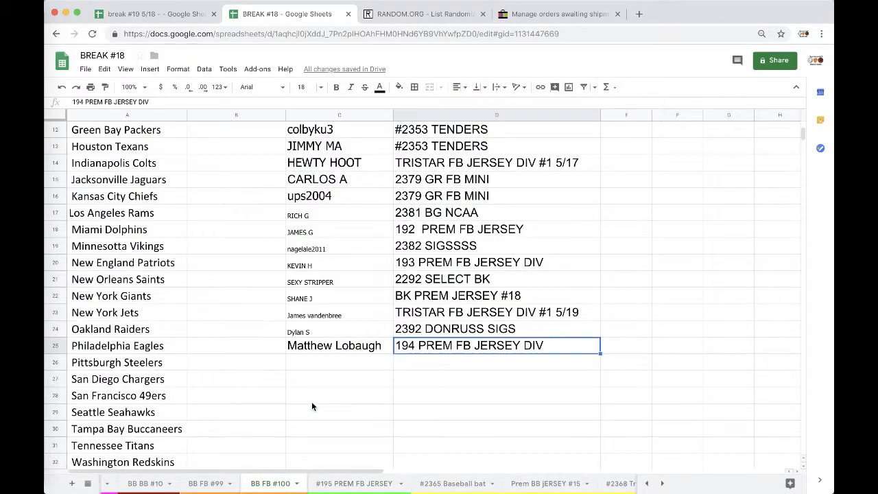
{"action": "left_click", "coordinate": [312, 363]}
{"action": "key", "text": "ctrl+v"}
{"action": "left_click", "coordinate": [408, 398]}
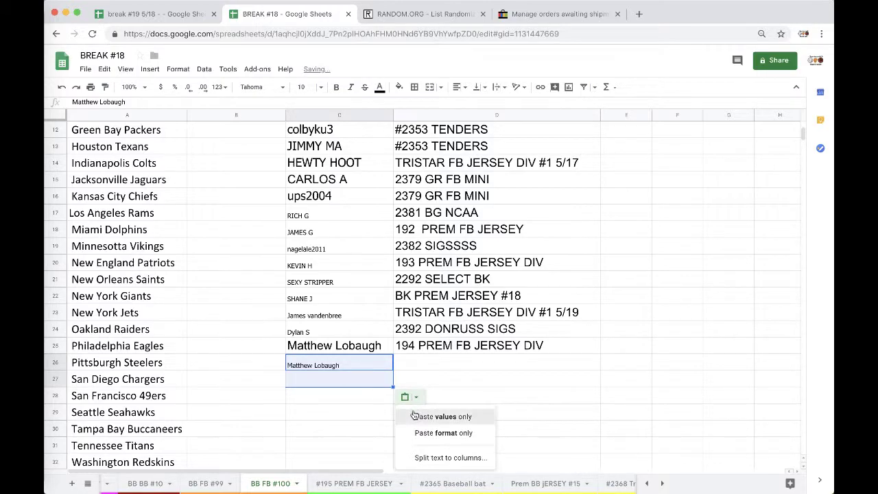
{"action": "left_click", "coordinate": [414, 416]}
Step: Enter '195 PREM FB JERSEY DIV' in D26, adapted from the 194 entry above
{"action": "left_click", "coordinate": [423, 350]}
{"action": "key", "text": "ctrl+c"}
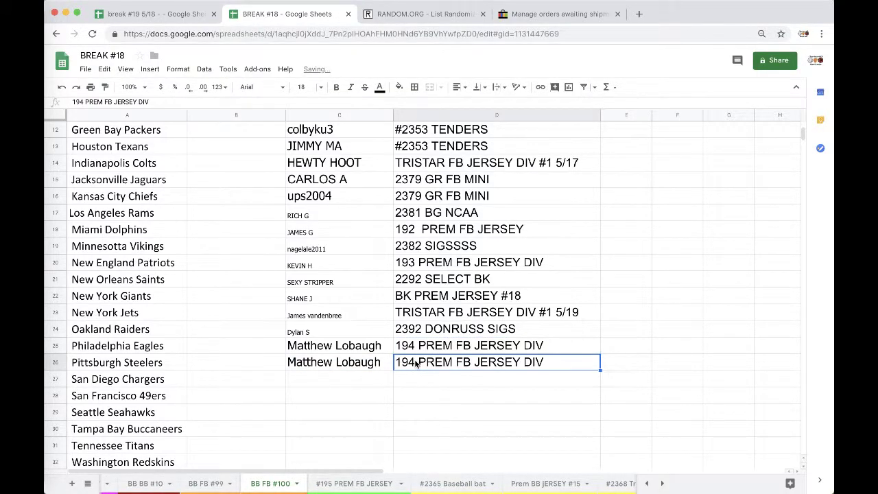
{"action": "double_click", "coordinate": [416, 364]}
{"action": "key", "text": "BackSpace"}
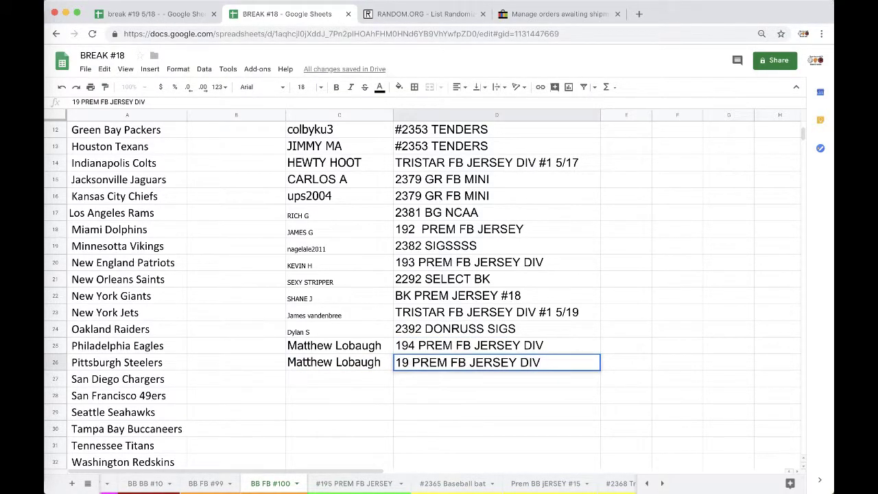
{"action": "type", "text": "5"}
{"action": "left_click", "coordinate": [356, 486]}
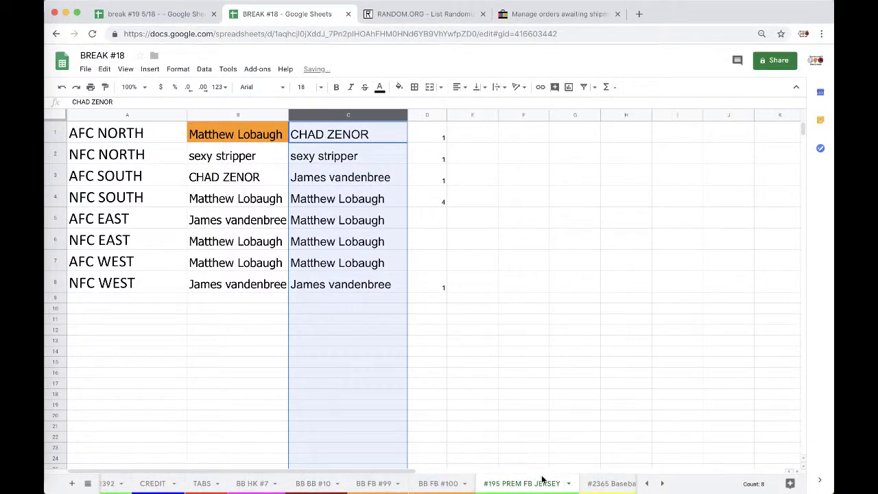
Step: Move the #195 PREM FB JERSEY sheet ahead of CREDIT and reopen break #19's #2385 Crown FB sheet
{"action": "left_click_drag", "start_coordinate": [508, 482], "coordinate": [176, 483]}
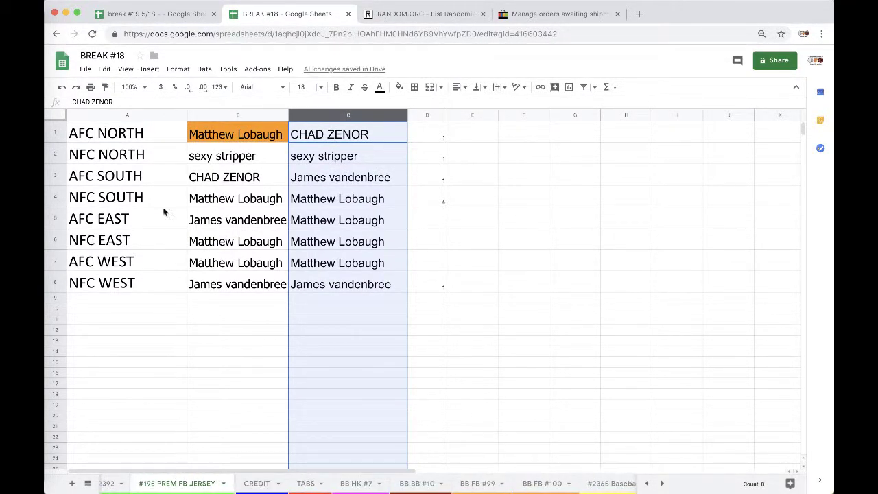
{"action": "left_click", "coordinate": [159, 14]}
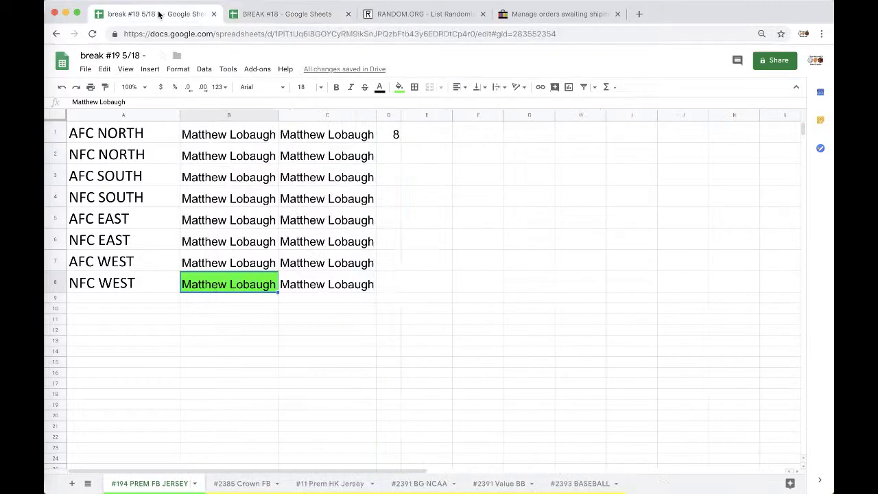
{"action": "left_click", "coordinate": [233, 483]}
{"action": "scroll", "coordinate": [271, 350], "scroll_direction": "down", "scroll_amount": 1}
{"action": "scroll", "coordinate": [270, 350], "scroll_direction": "down", "scroll_amount": 3}
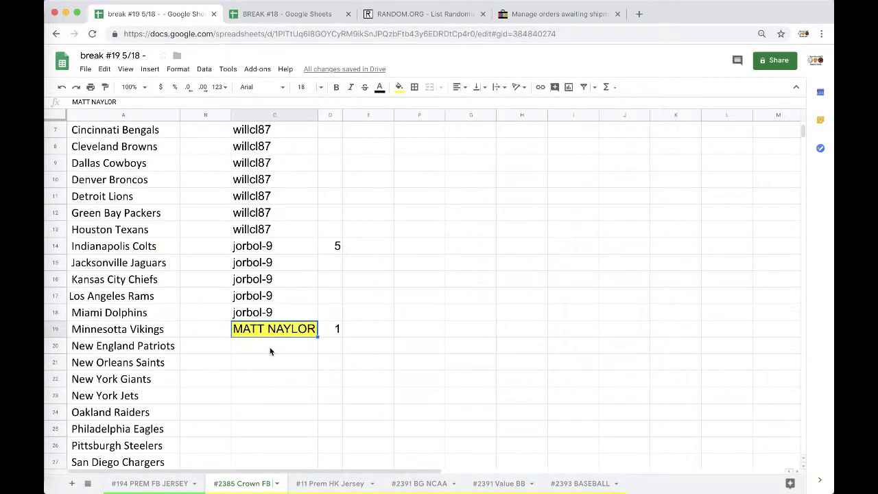